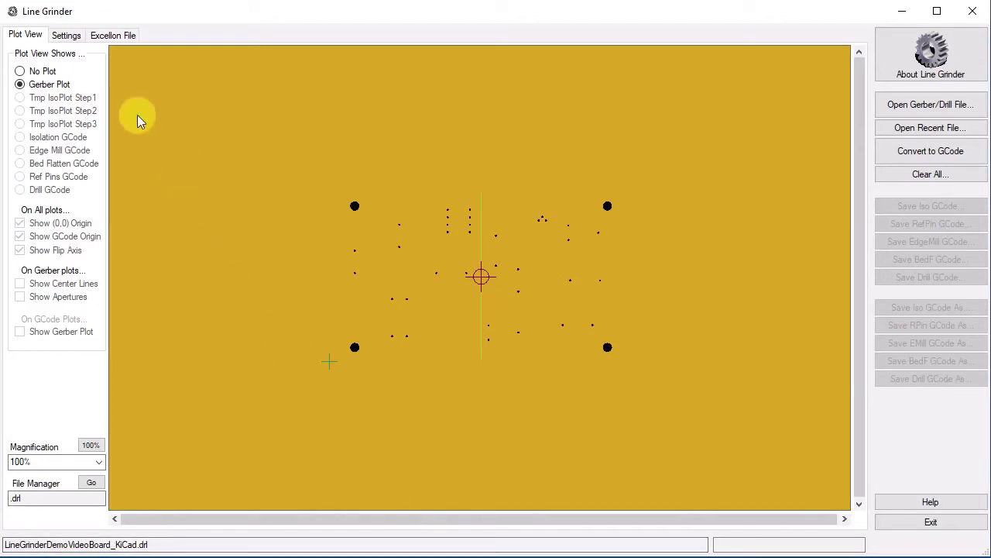
# Switch to the Settings page to show the file manager configuration
pyautogui.click(66, 39)
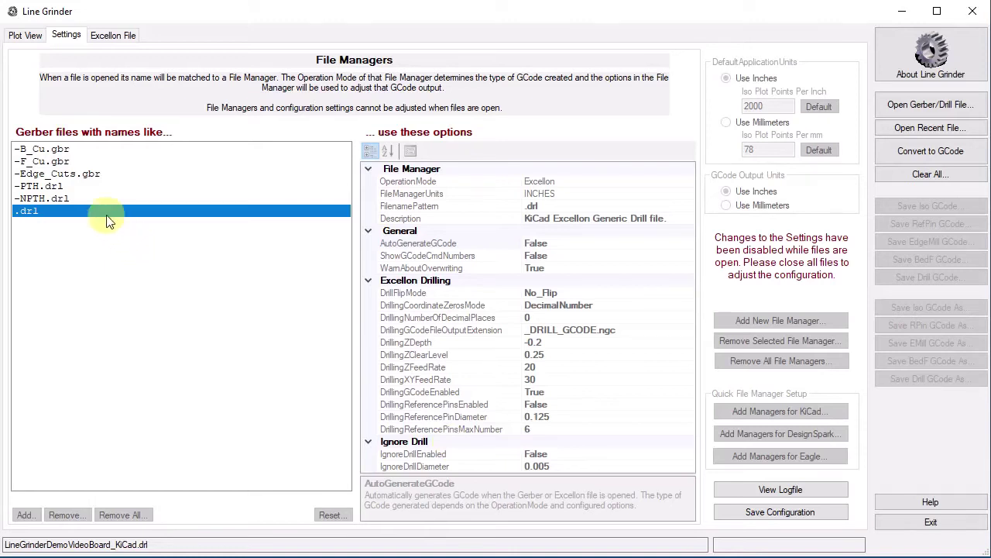
# Select -B_Cu.gbr in the Gerber file list to show its manager's options
pyautogui.click(57, 150)
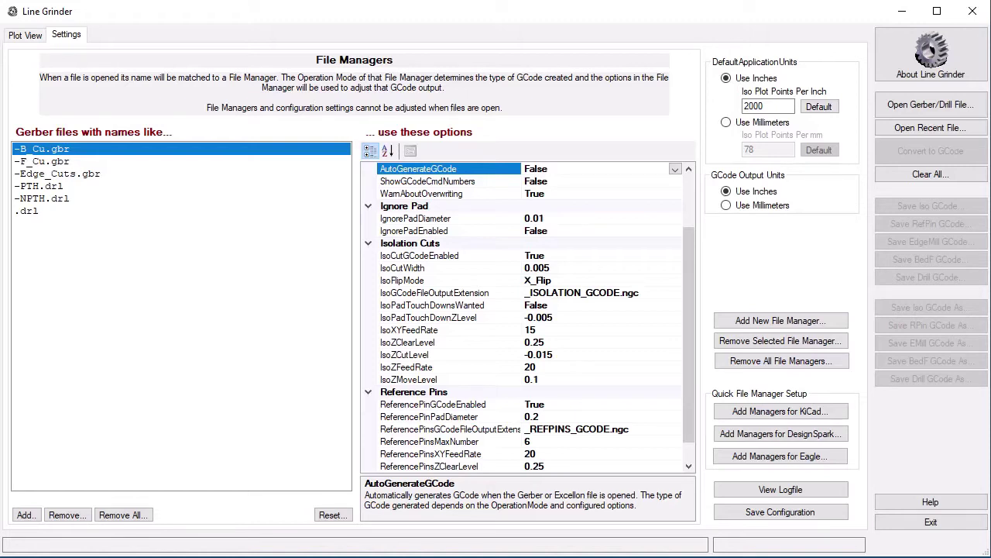
# Clear all loaded Gerber and G-code file information, confirming with Yes
pyautogui.click(937, 174)
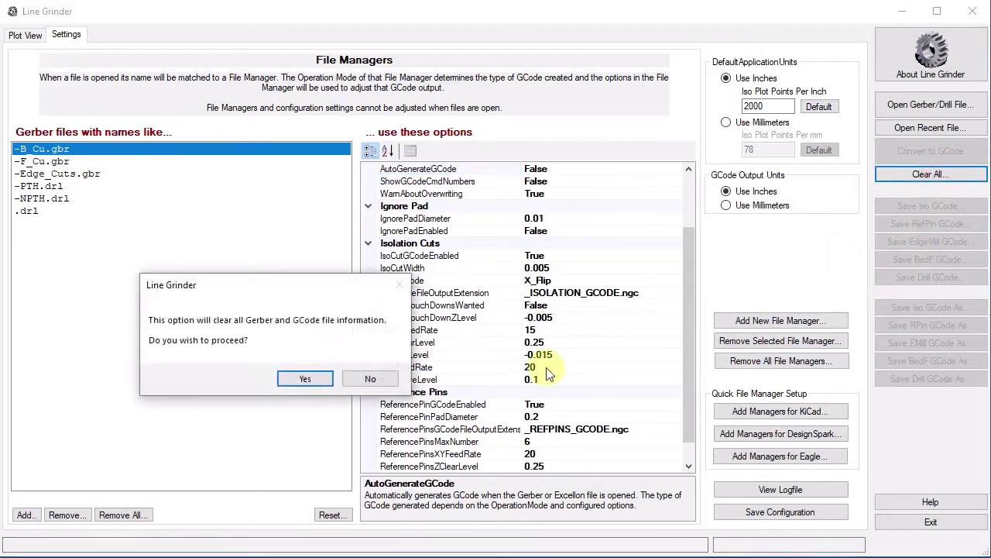
pyautogui.click(329, 379)
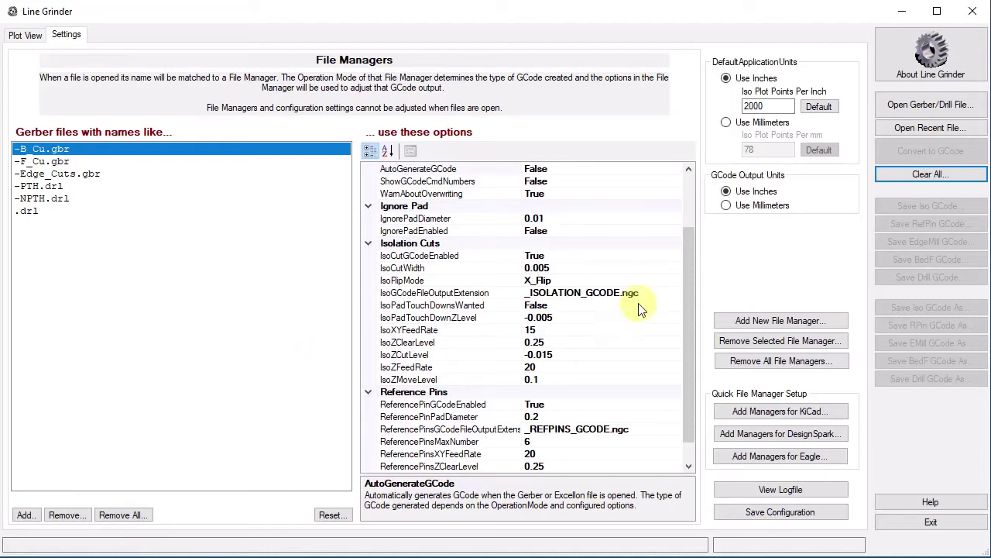
# Set ReferencePinGCodeEnabled to False, then select ReferencePinsZDrillDepth to read its description
pyautogui.scroll(-1, 564, 384)
pyautogui.click(563, 381)
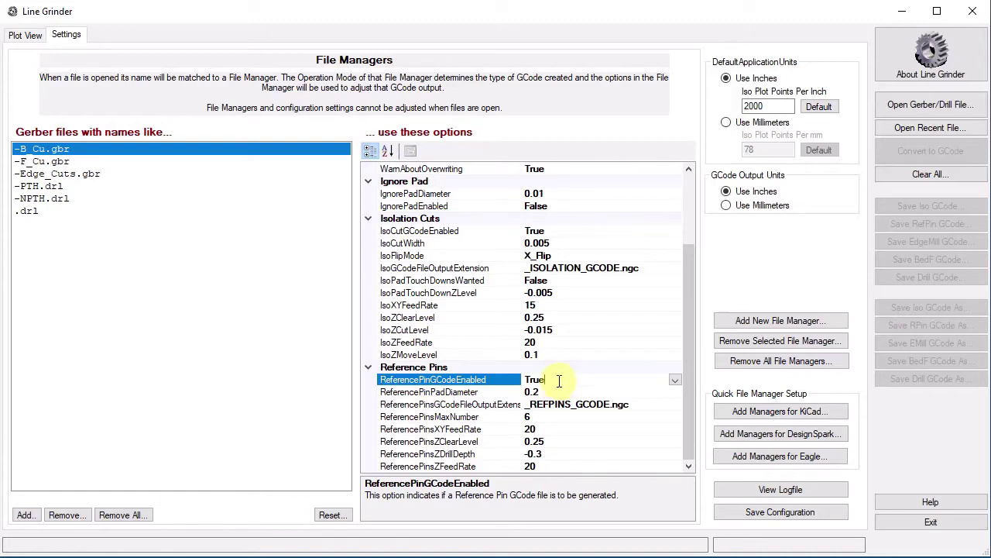
pyautogui.doubleClick(579, 381)
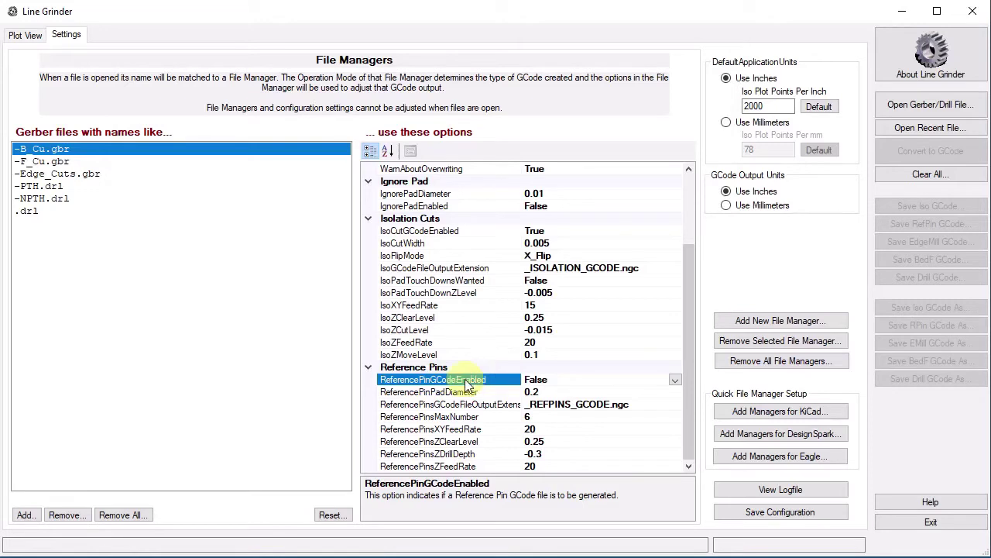
pyautogui.click(458, 454)
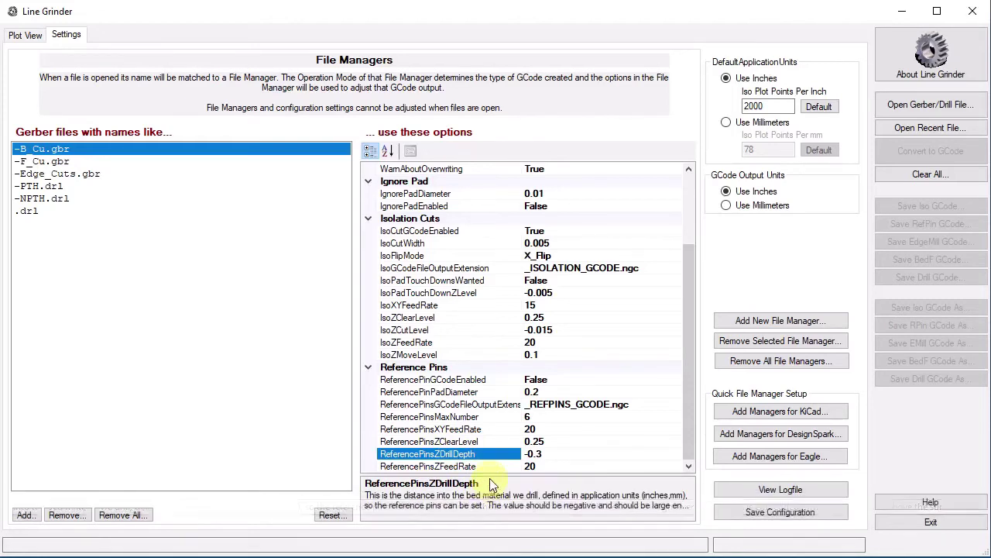
# Raise the description splitter so the full ReferencePinsZDrillDepth explanation is visible
pyautogui.moveTo(490, 474); pyautogui.dragTo(487, 449)
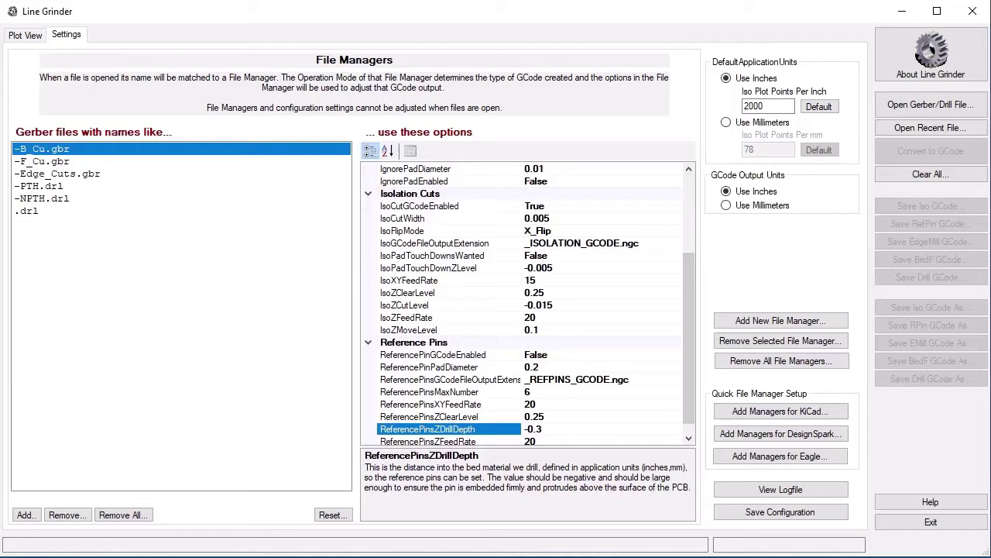
# Check that Plot View is empty, then return to the Settings page
pyautogui.click(25, 34)
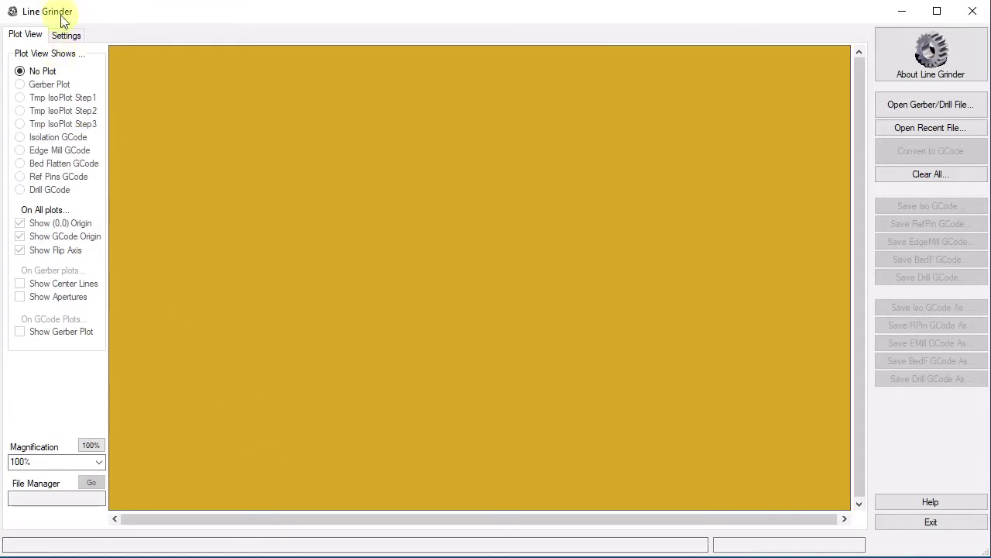
pyautogui.click(68, 36)
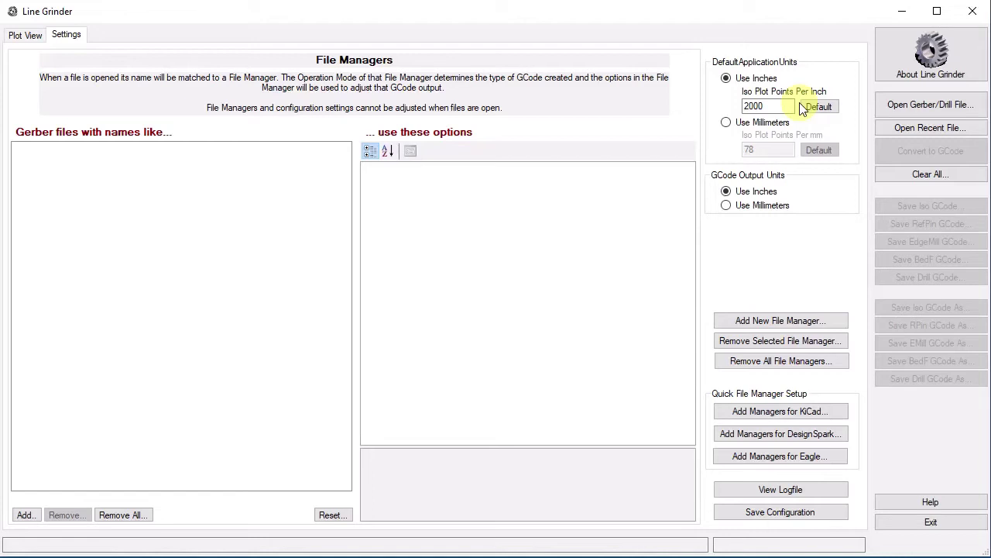
pyautogui.click(820, 113)
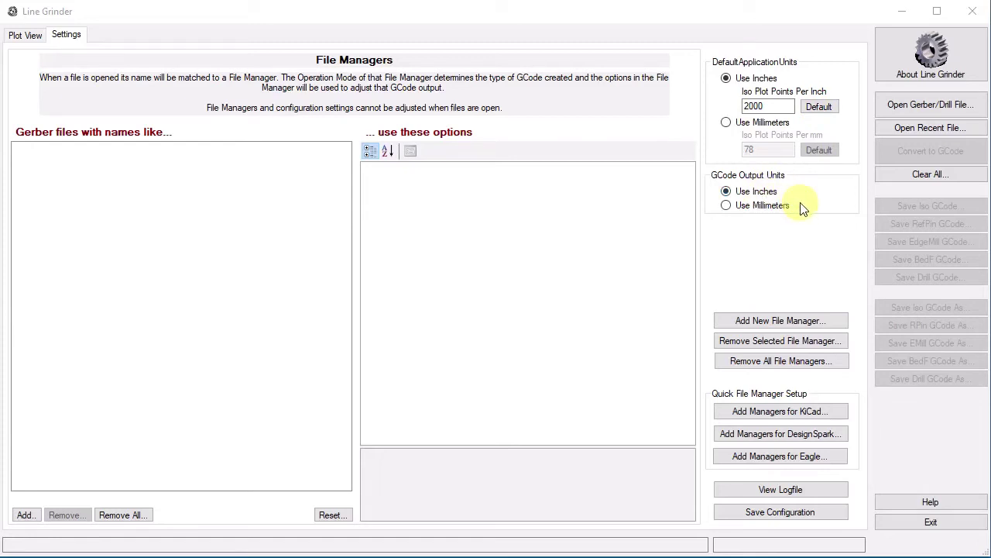
# Save the configuration, dismiss the settings-saved notice, and save once more
pyautogui.click(781, 521)
pyautogui.click(358, 372)
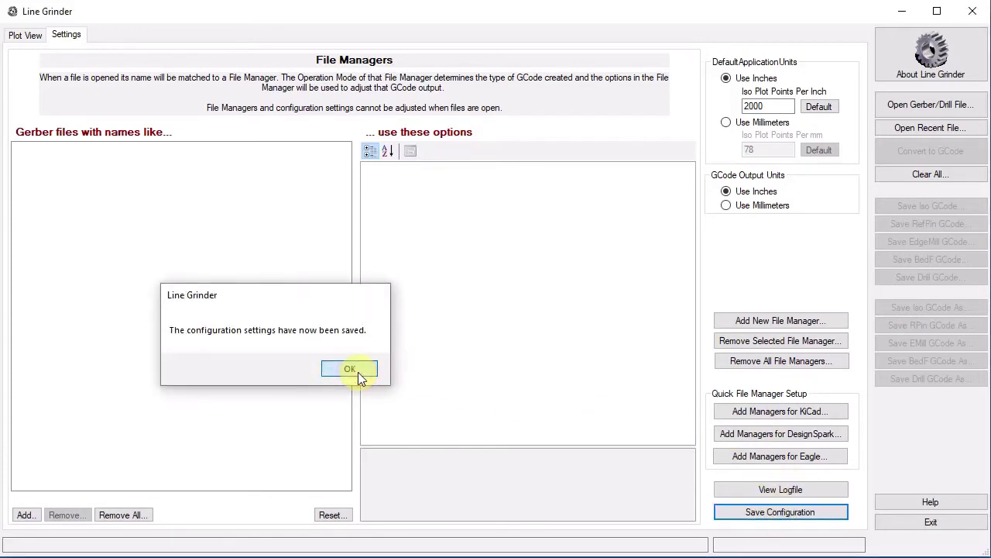
pyautogui.click(788, 514)
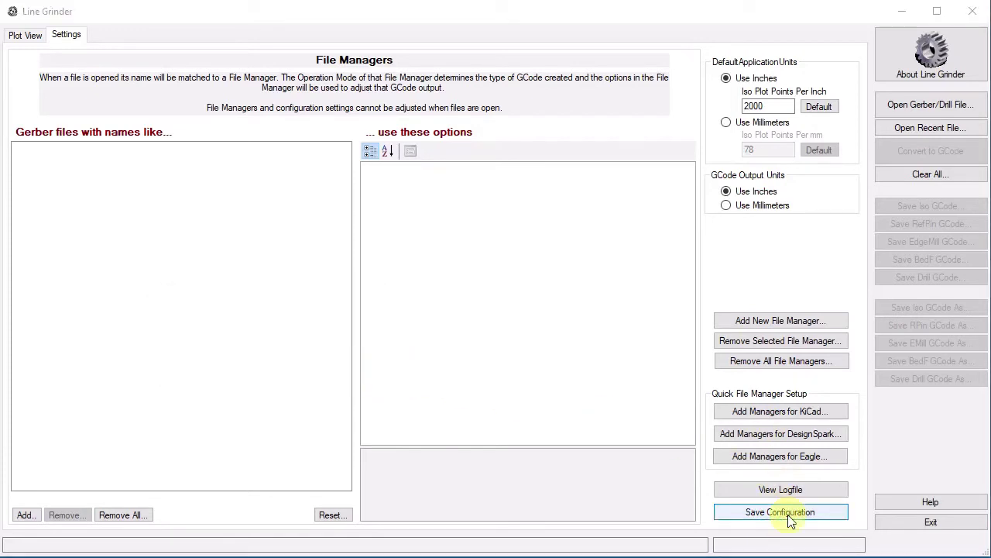
pyautogui.click(755, 413)
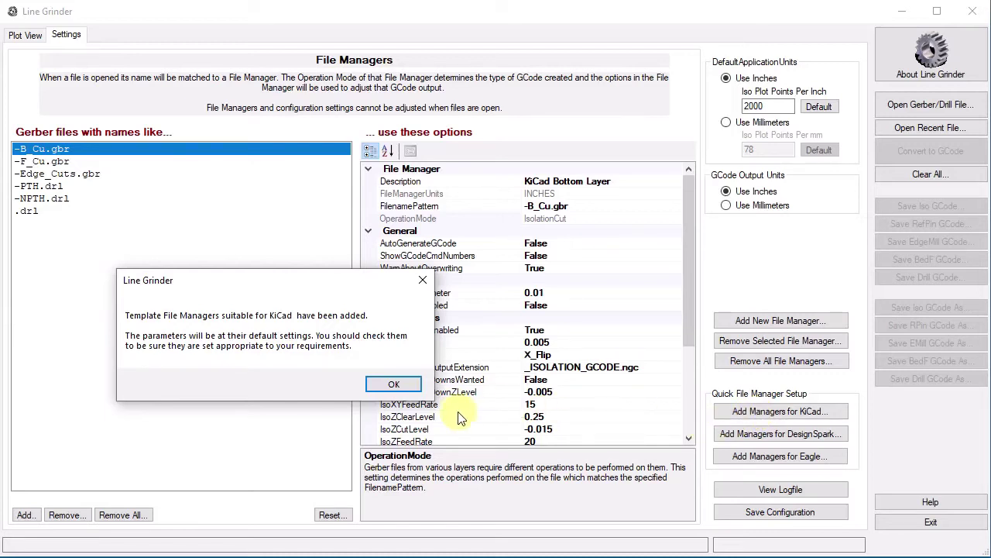
pyautogui.click(394, 385)
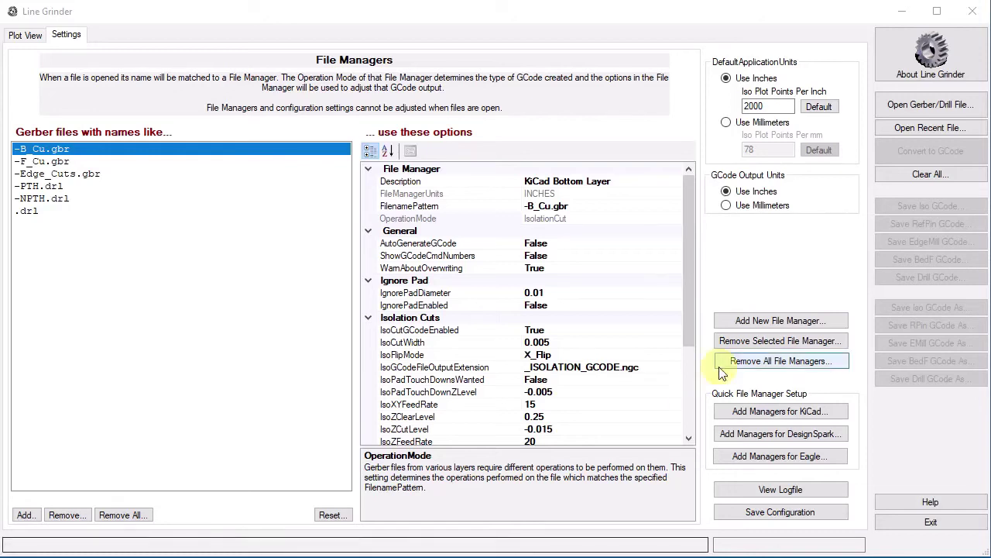
# Create a new file manager of type Isolation Cut
pyautogui.click(777, 321)
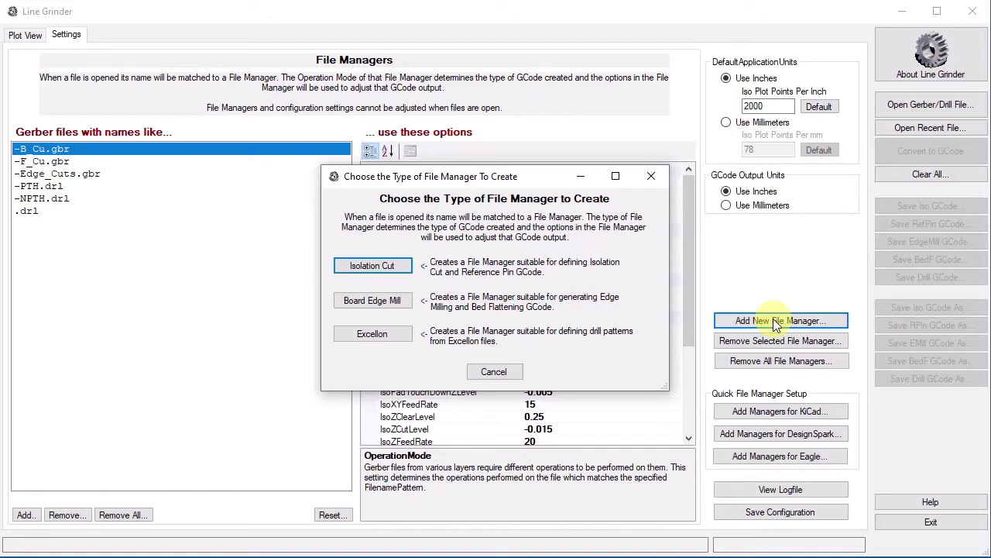
pyautogui.click(384, 266)
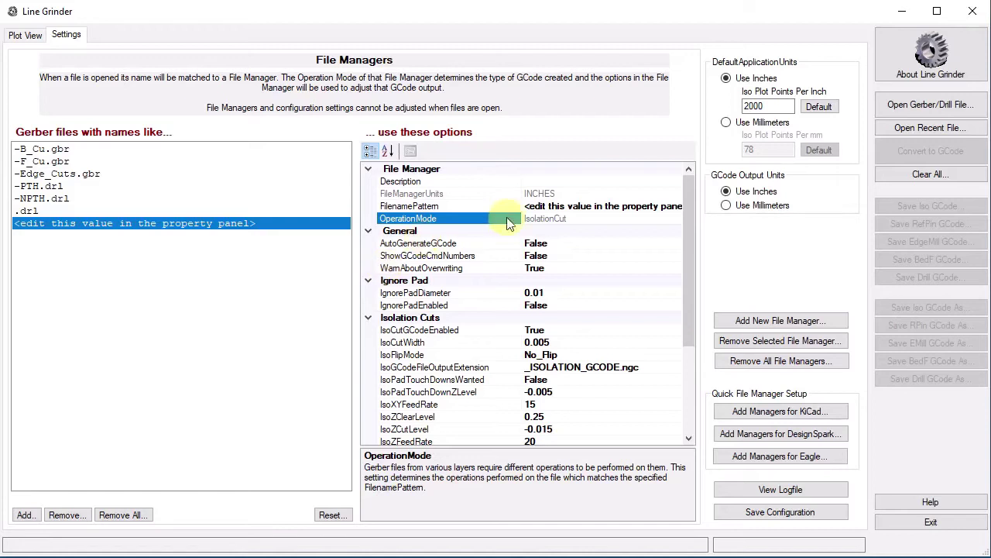
# Replace the placeholder FilenamePattern with -Top_Copper.gbr and commit it
pyautogui.click(575, 206)
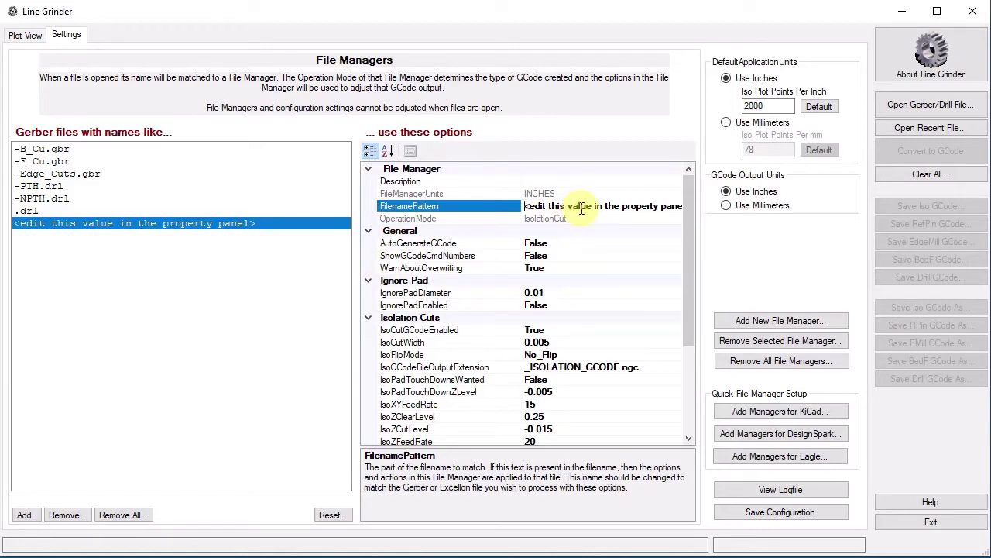
pyautogui.click(582, 206)
pyautogui.press('Delete')
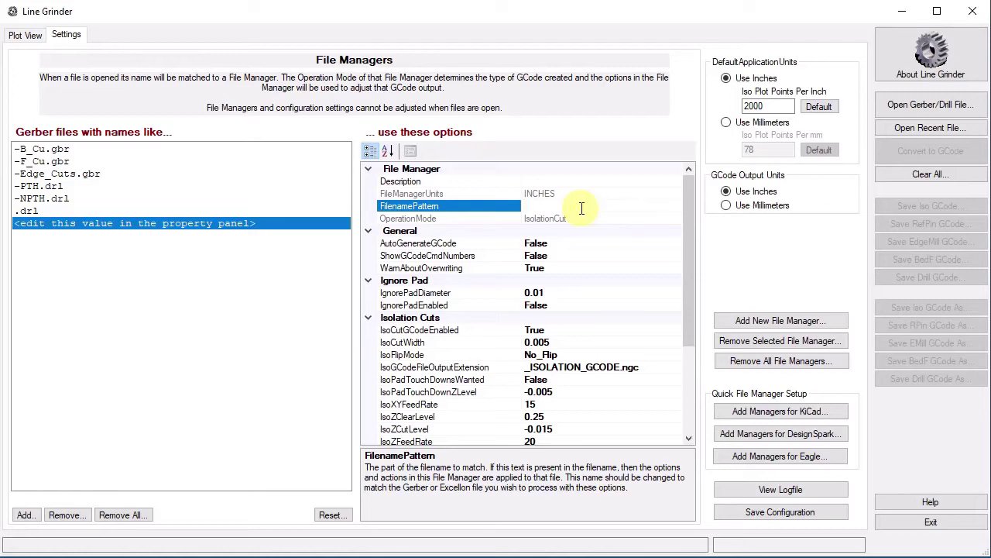
pyautogui.write('-Top')
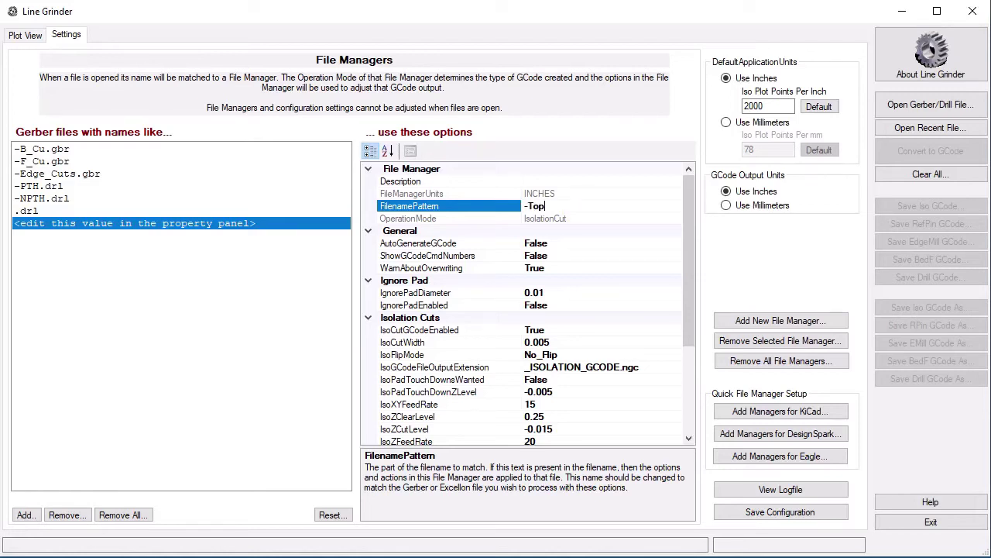
pyautogui.write('_Copper.gbr')
pyautogui.click(582, 214)
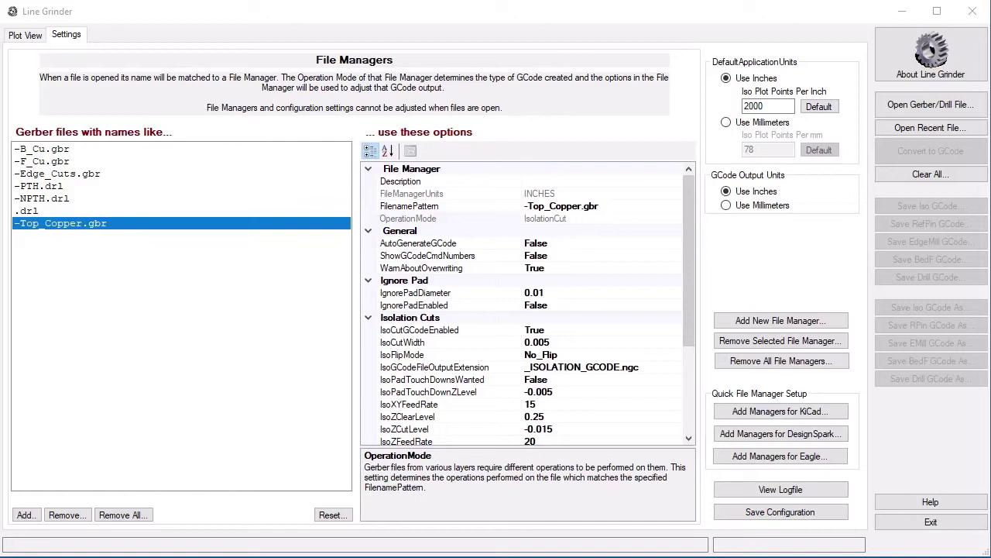
pyautogui.click(529, 206)
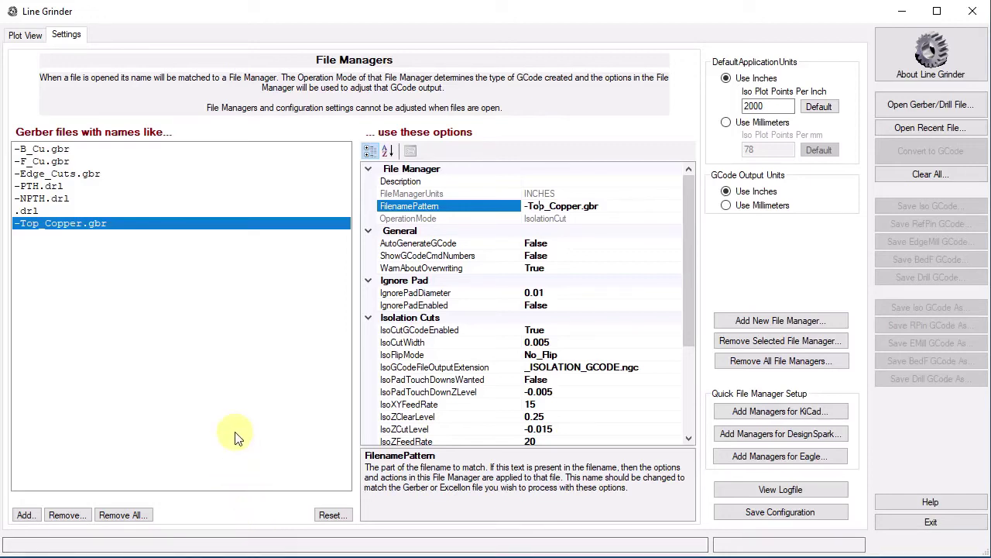
# Select -F_Cu.gbr and read the OperationMode and 0.01 IsoCutWidth descriptions
pyautogui.click(65, 164)
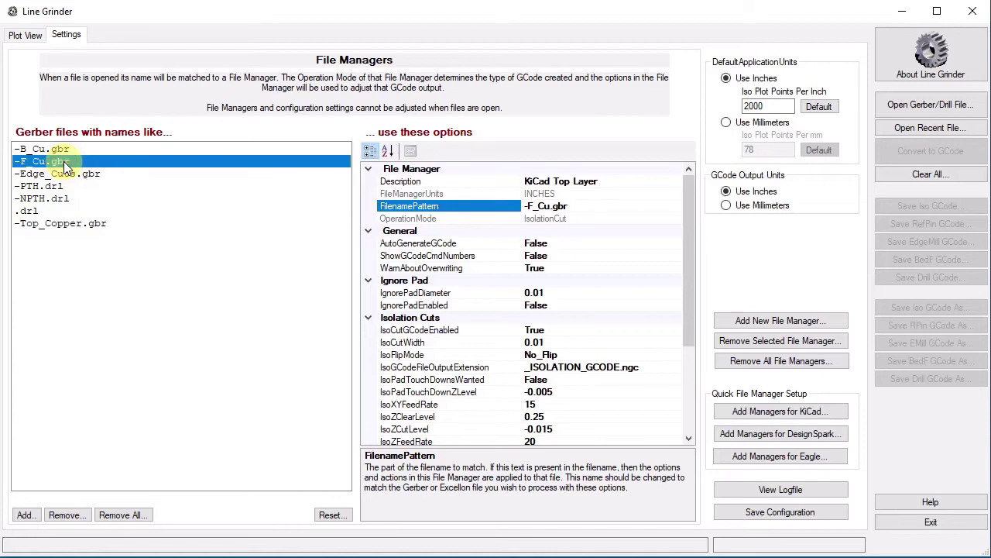
pyautogui.click(560, 220)
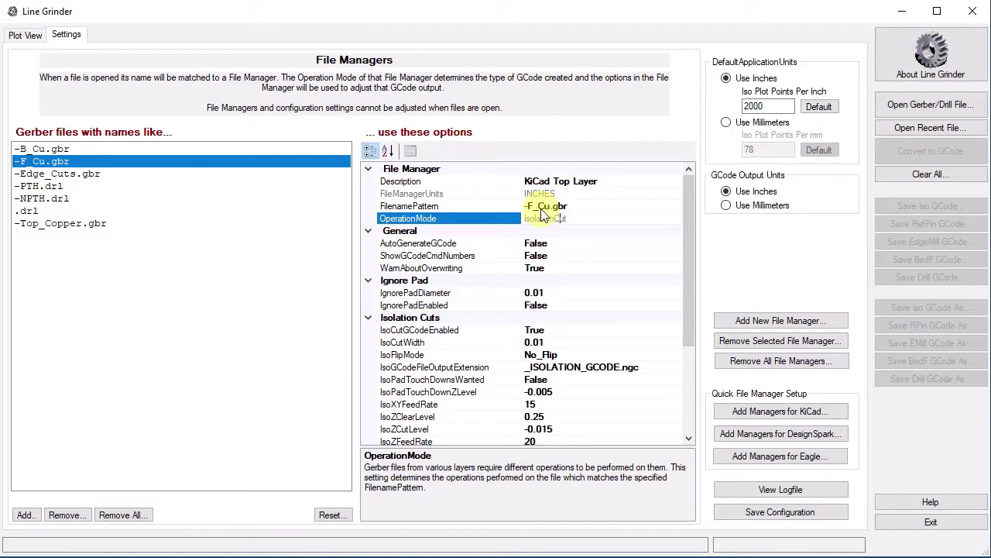
pyautogui.click(415, 343)
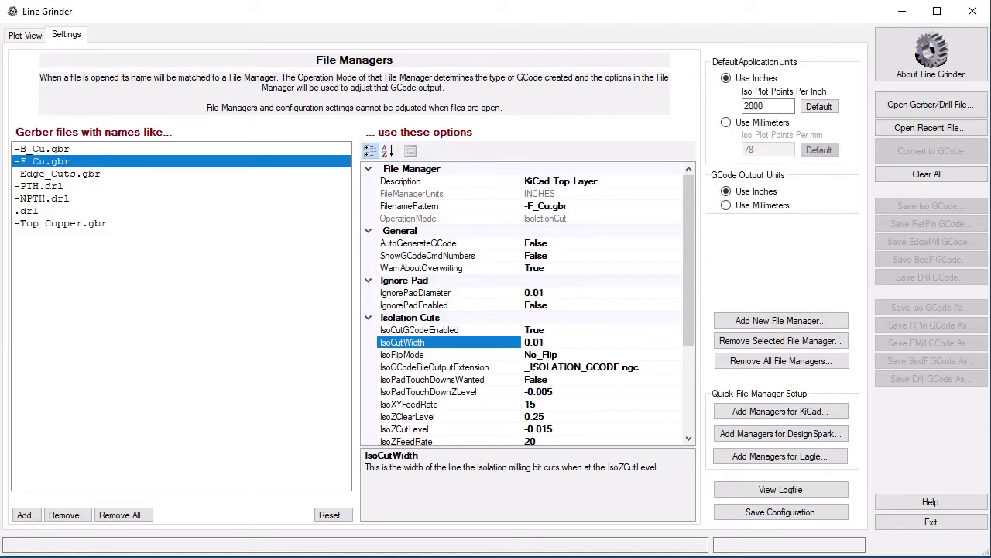
pyautogui.scroll(-1, 526, 302)
pyautogui.click(930, 104)
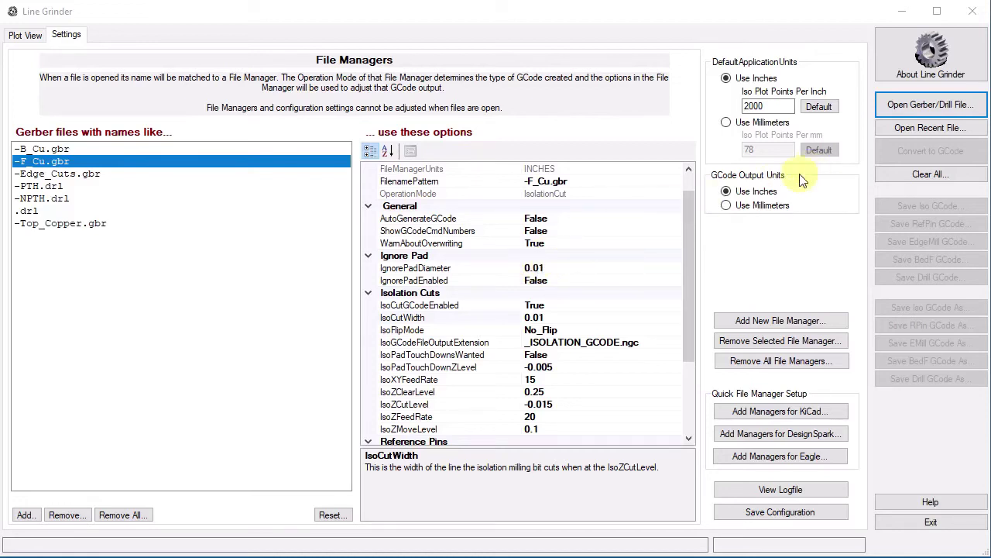
# Load Test-F_Cu.gbr into Line Grinder and zoom the Gerber plot to 400%
pyautogui.click(921, 103)
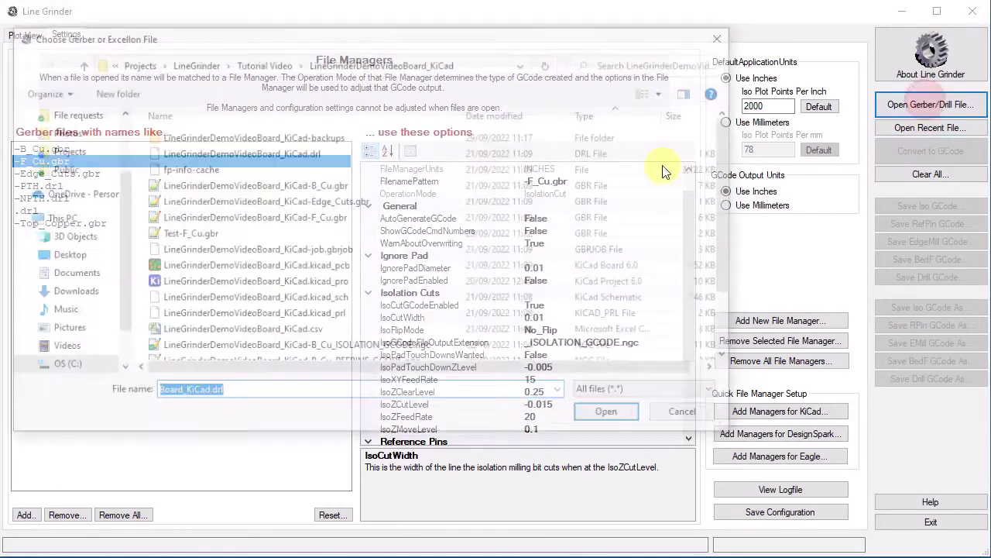
pyautogui.click(211, 235)
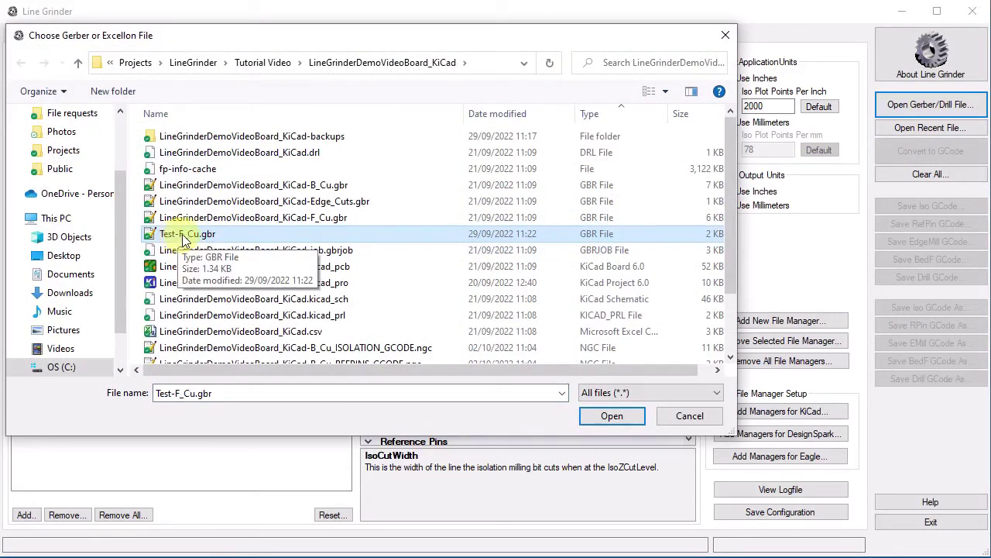
pyautogui.click(611, 417)
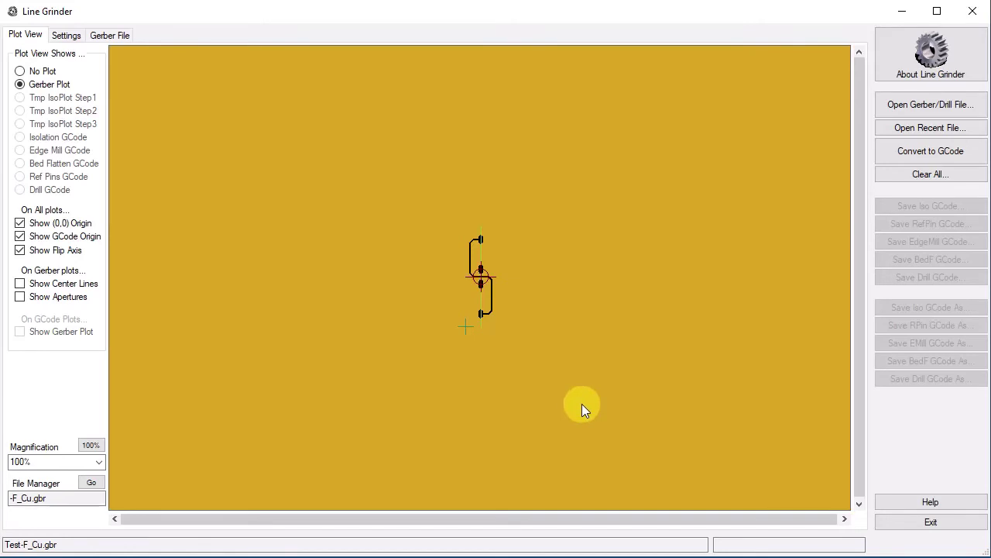
pyautogui.scroll(3, 580, 398)
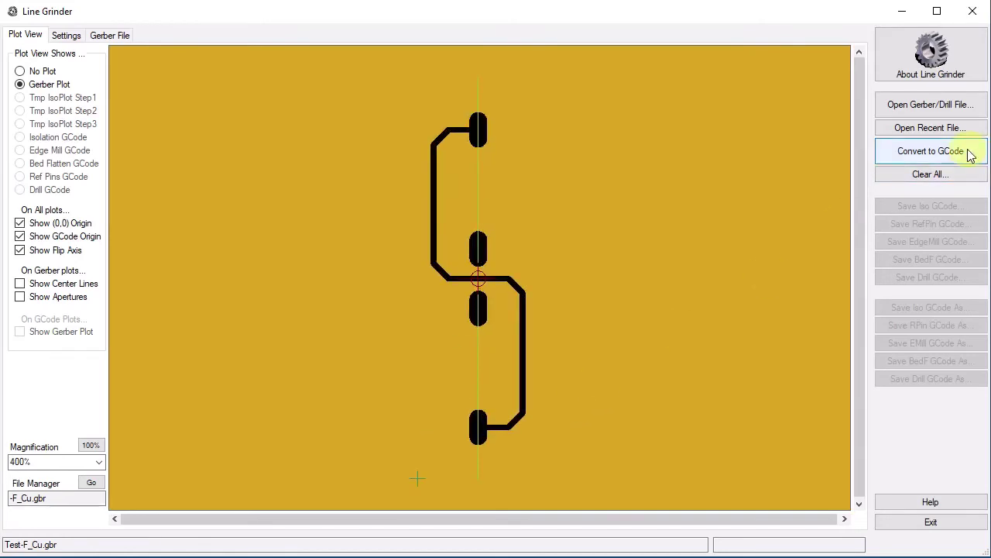
# Convert Test-F_Cu.gbr to G-code, hide origin and flip-axis markers, and overlay the Gerber plot
pyautogui.click(945, 151)
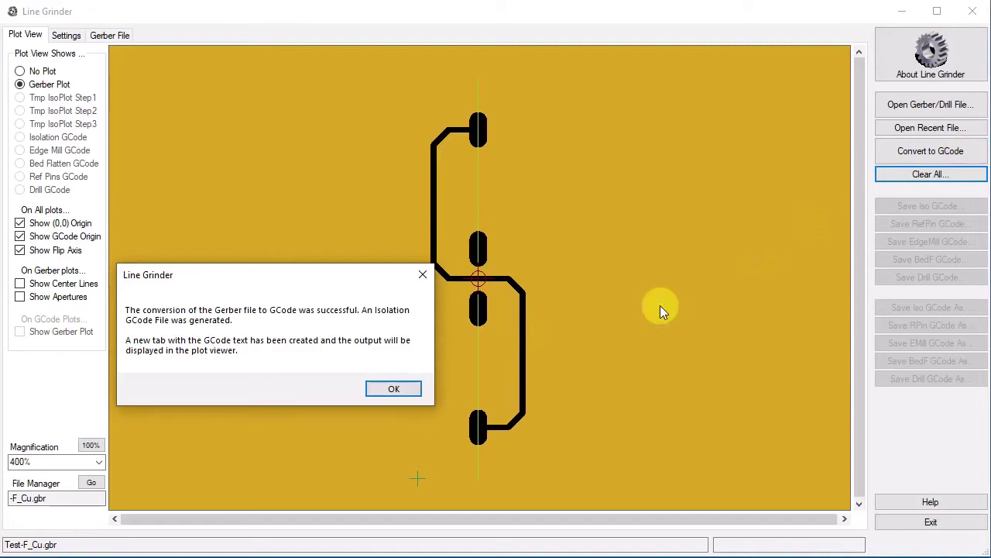
pyautogui.click(397, 385)
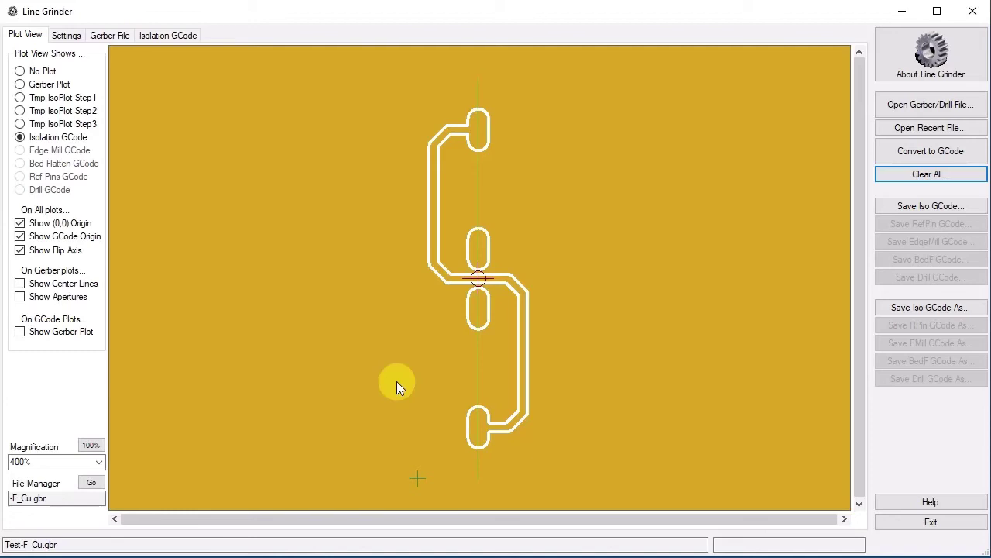
pyautogui.click(20, 223)
pyautogui.click(20, 237)
pyautogui.click(20, 250)
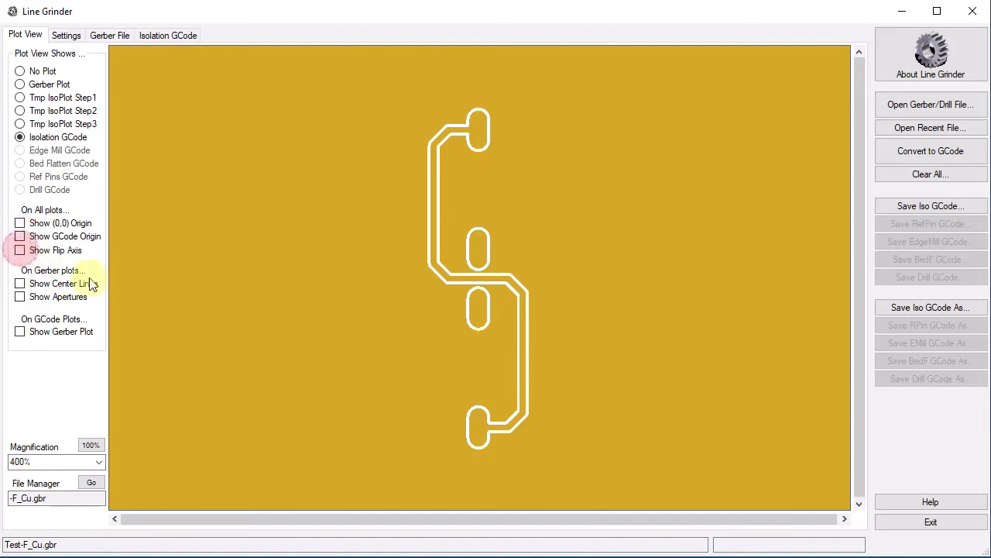
pyautogui.click(20, 332)
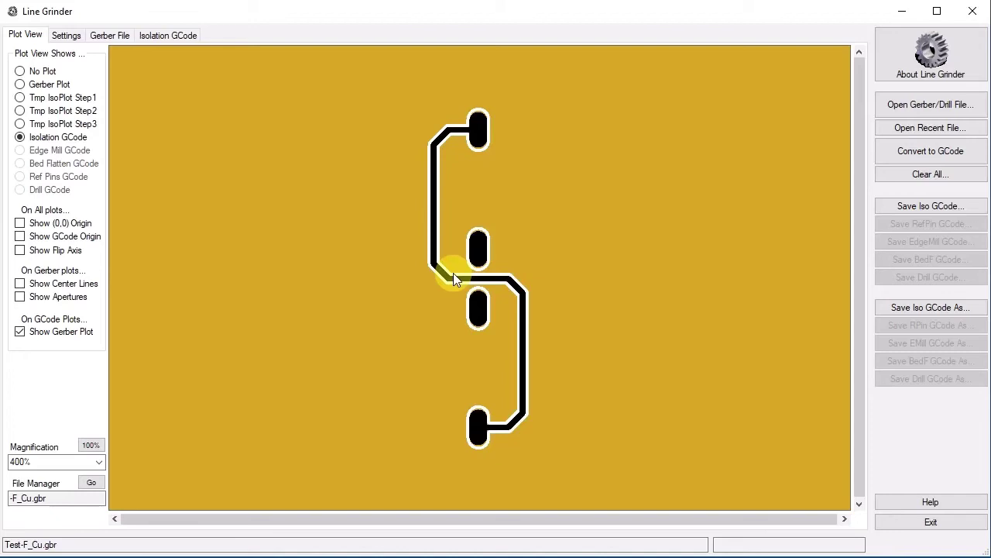
# Clear all loaded data and set the -F_Cu.gbr isolation cut width to 0.02
pyautogui.click(936, 175)
pyautogui.click(317, 378)
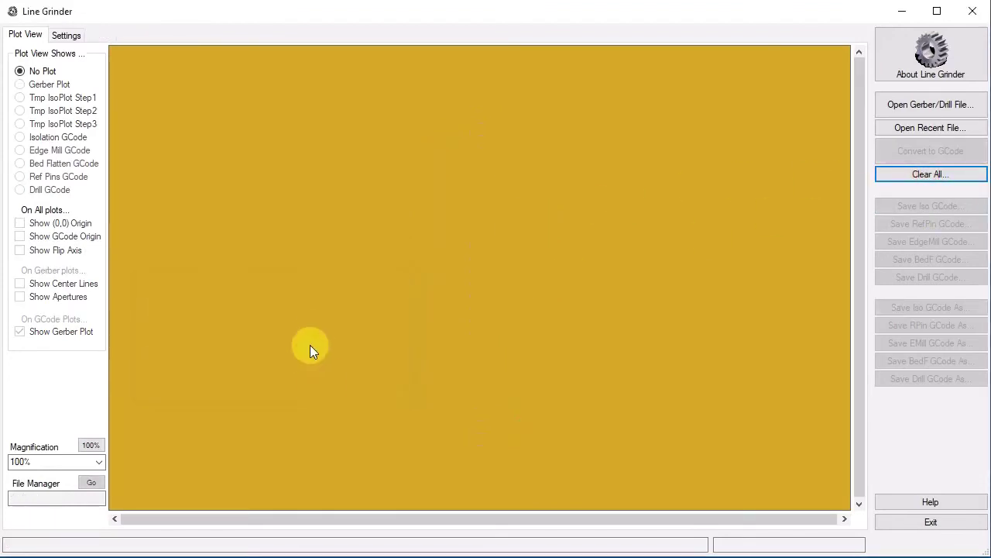
pyautogui.click(68, 36)
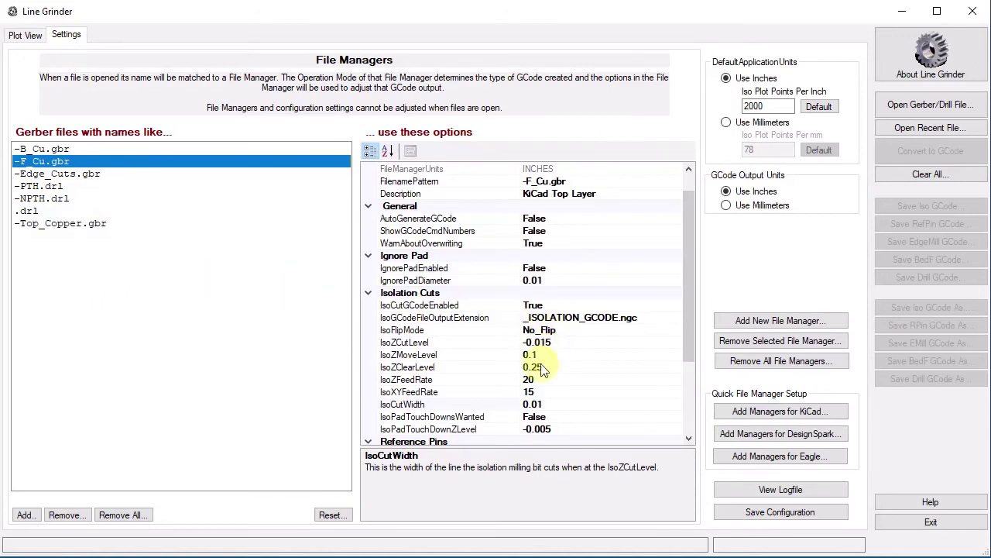
pyautogui.click(536, 403)
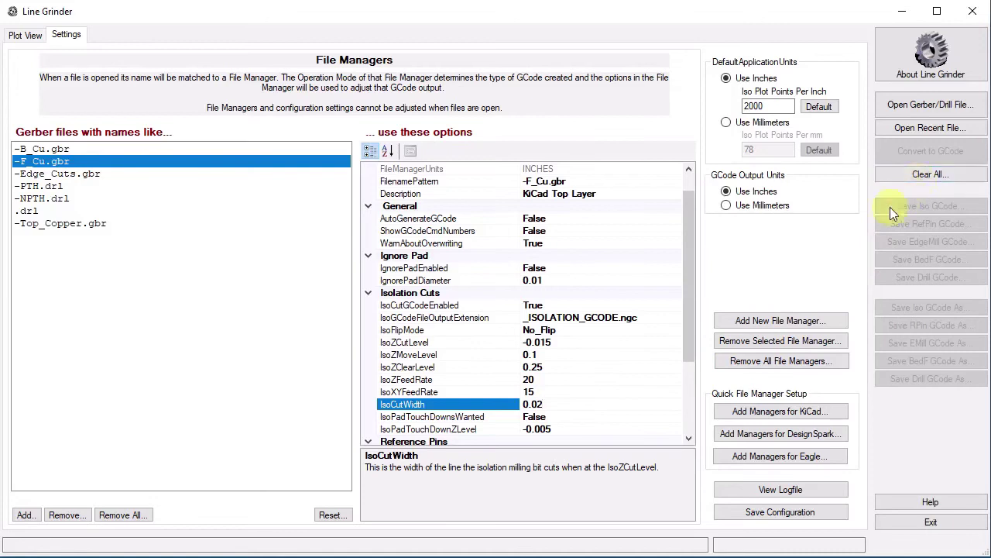
# Save the configuration and reload Test-F_Cu.gbr
pyautogui.click(802, 512)
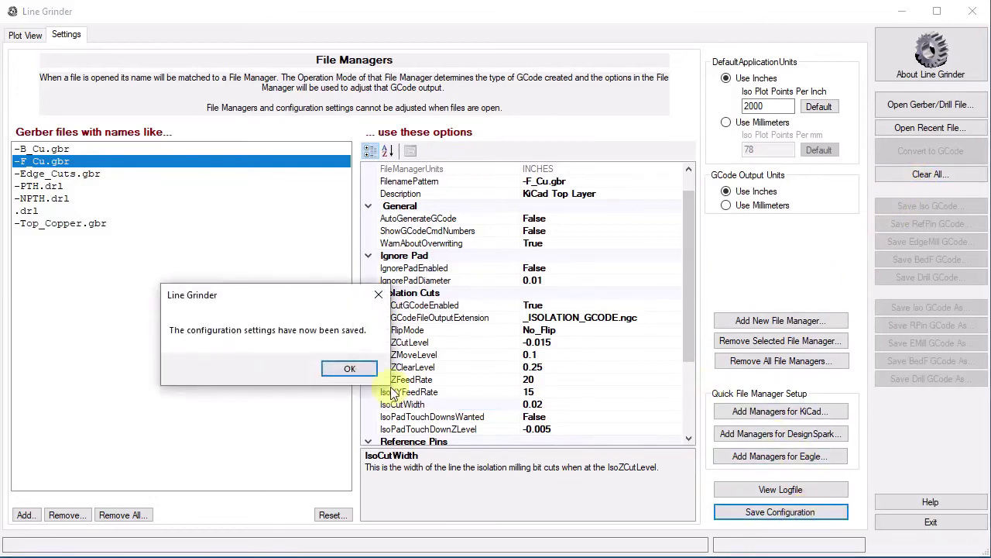
pyautogui.click(352, 368)
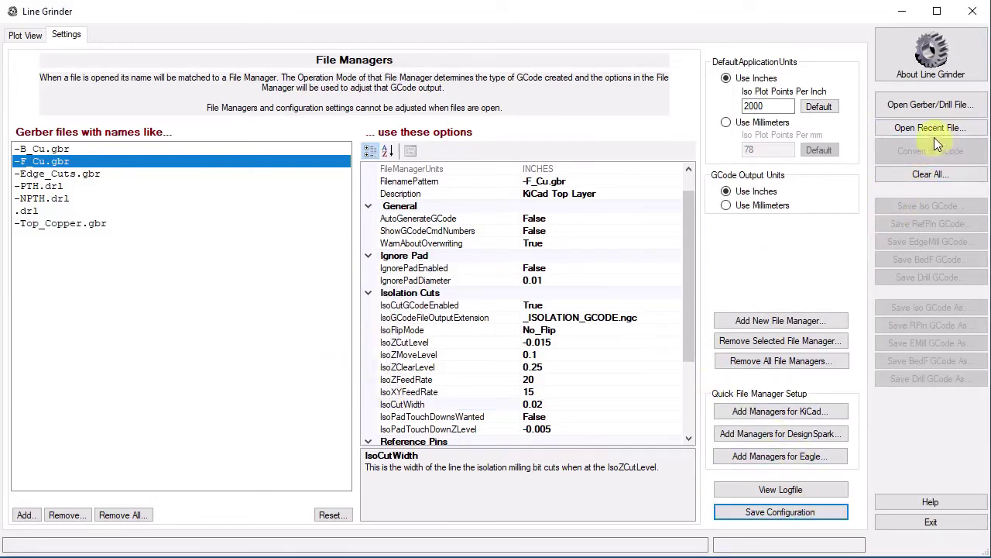
pyautogui.click(929, 109)
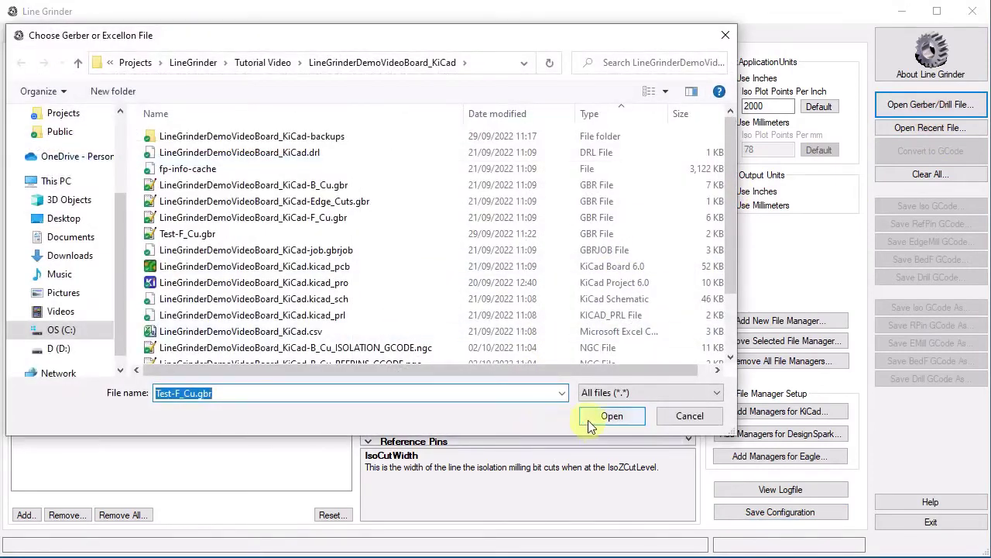
pyautogui.click(609, 416)
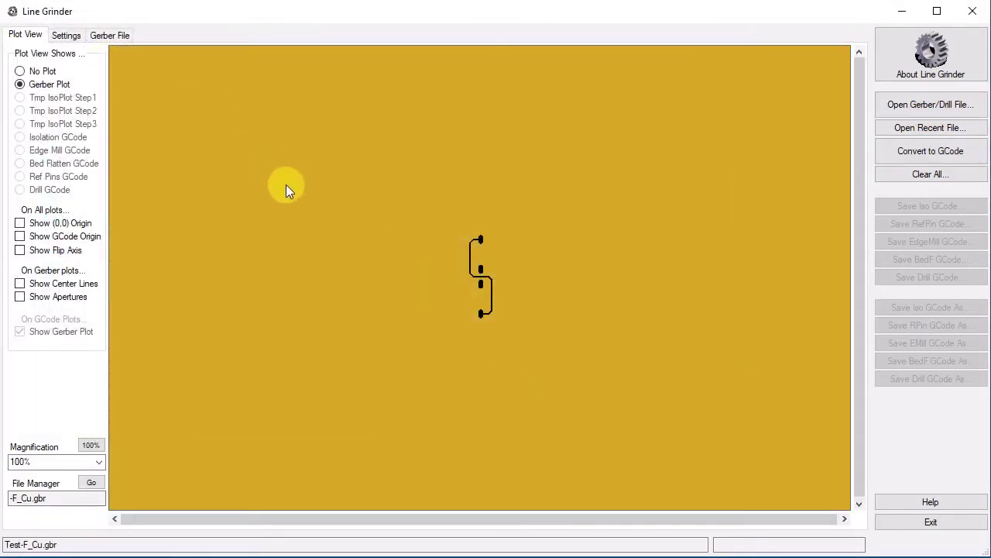
# Convert Test-F_Cu.gbr to isolation G-code with 0.02 cut width and zoom the plot to 400%
pyautogui.click(939, 155)
pyautogui.click(381, 390)
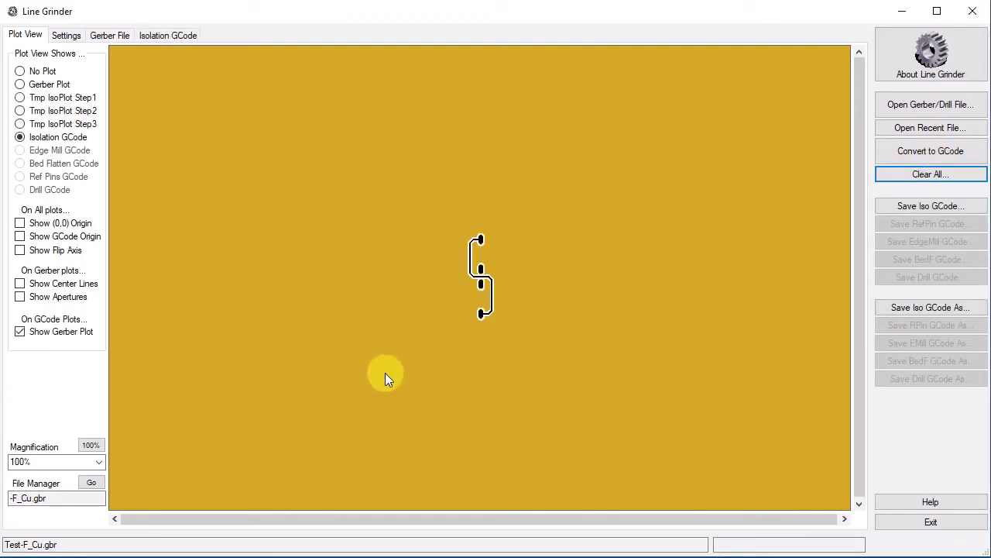
pyautogui.scroll(3, 389, 371)
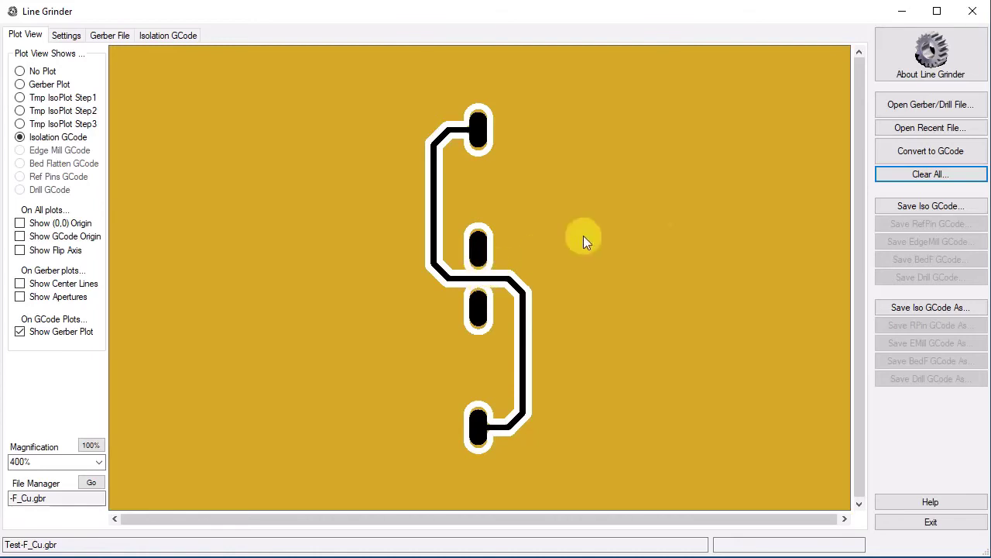
# Clear all data, change IsoCutWidth from 0.02 to 0.03, and save the configuration
pyautogui.click(930, 175)
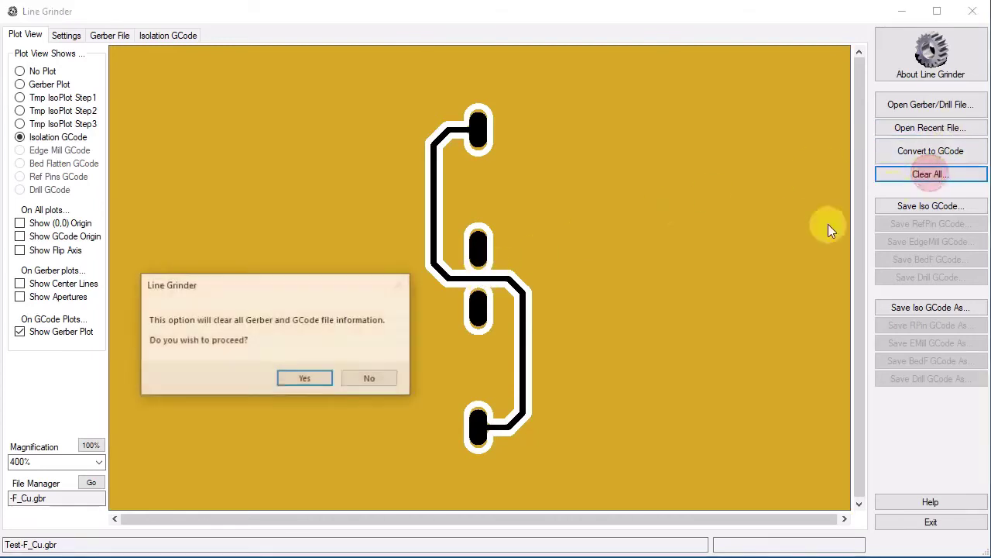
pyautogui.click(333, 381)
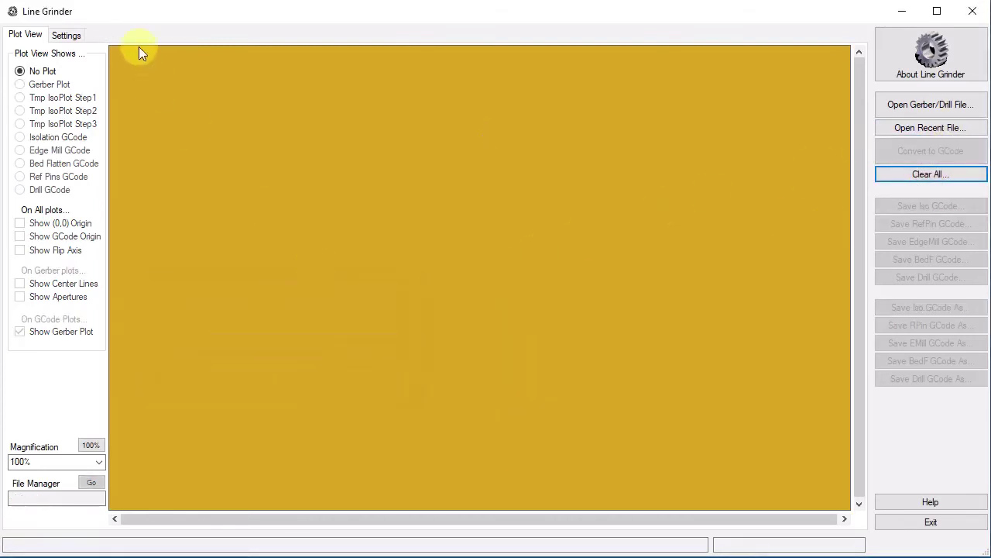
pyautogui.click(66, 34)
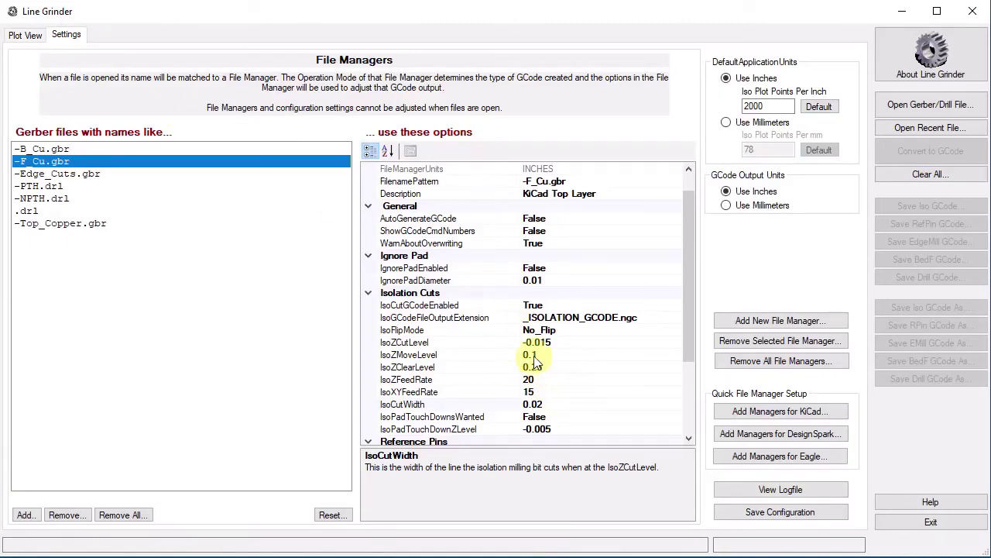
pyautogui.click(534, 404)
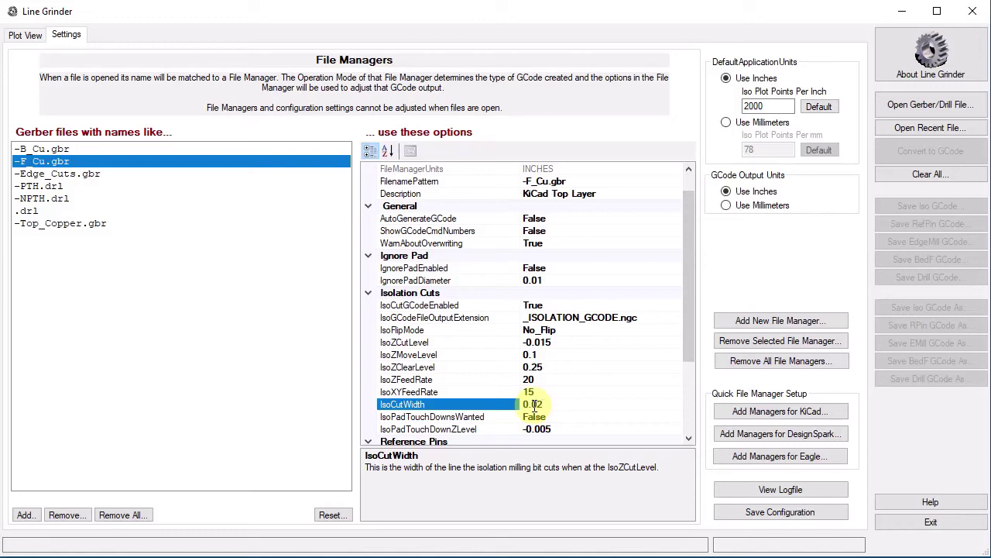
pyautogui.moveTo(536, 405); pyautogui.dragTo(542, 405)
pyautogui.write('3')
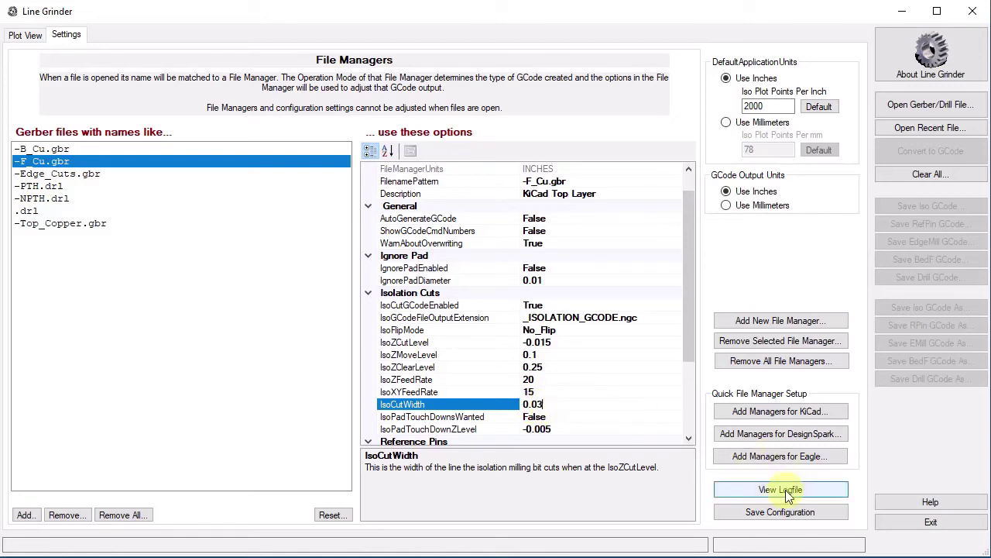
pyautogui.click(784, 512)
pyautogui.click(358, 368)
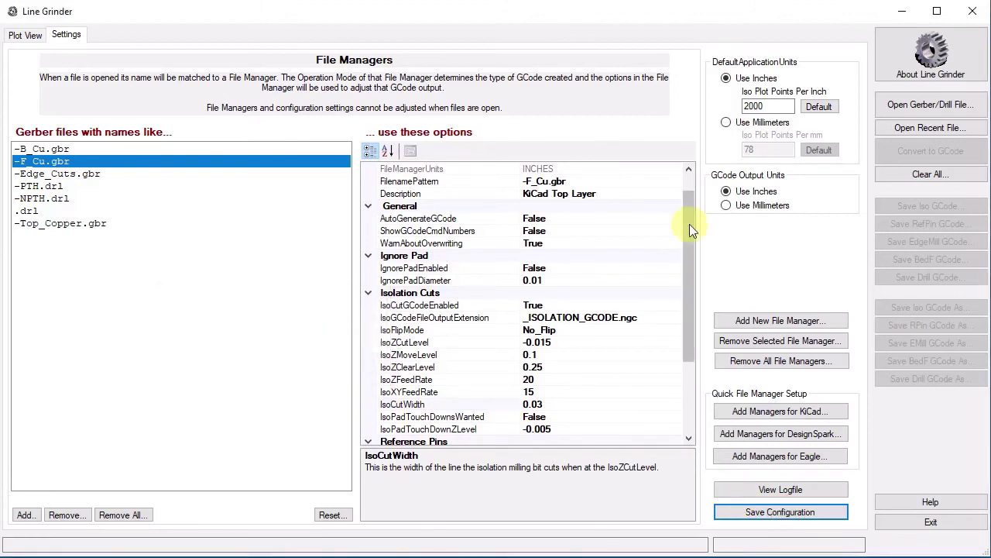
# Reopen Test-F_Cu.gbr, regenerate its isolation G-code, and zoom in on the plot
pyautogui.click(913, 106)
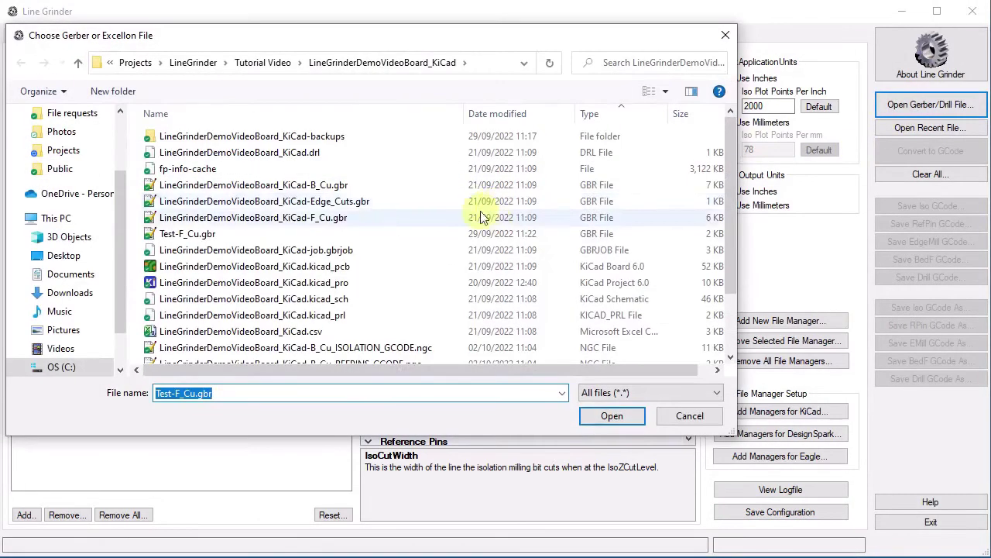
pyautogui.click(612, 415)
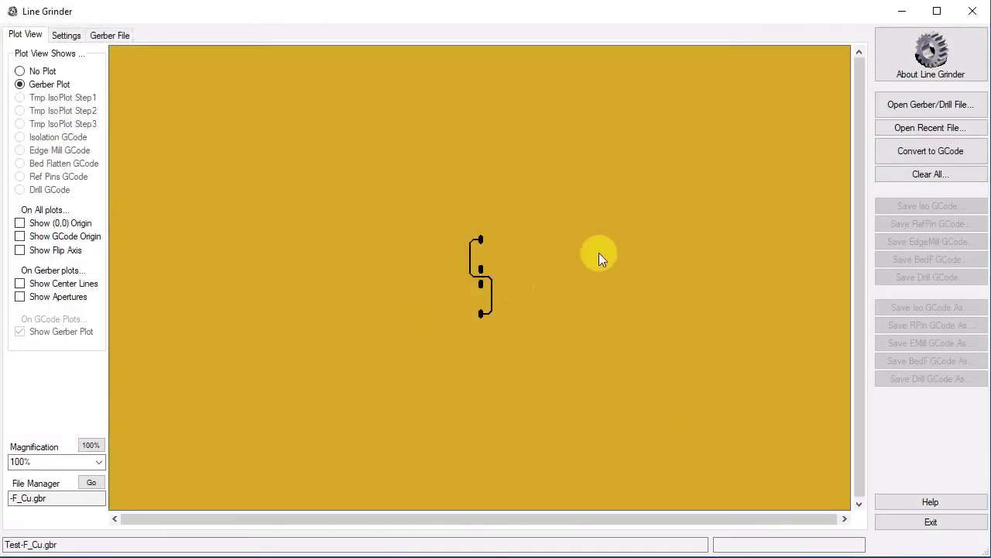
pyautogui.click(885, 150)
pyautogui.click(395, 389)
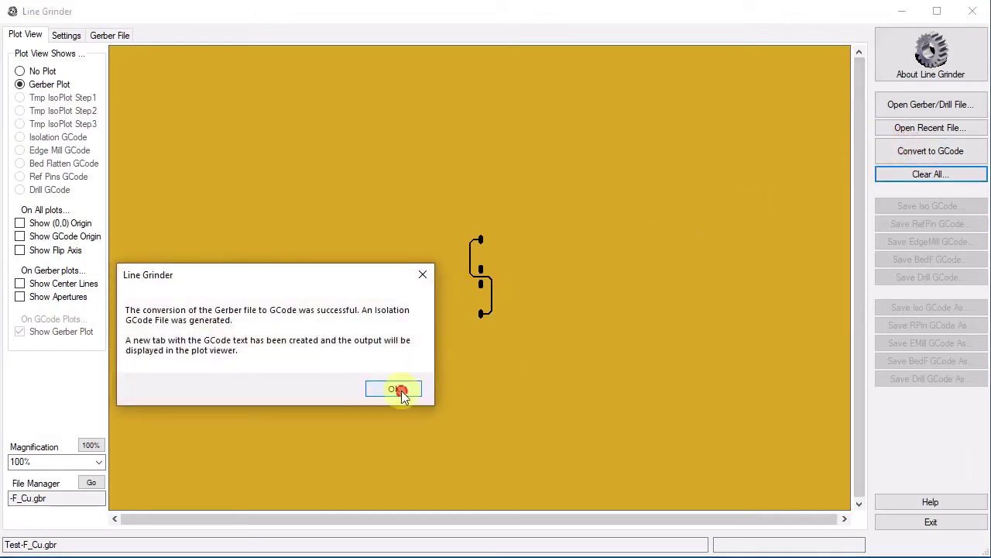
pyautogui.scroll(4, 456, 380)
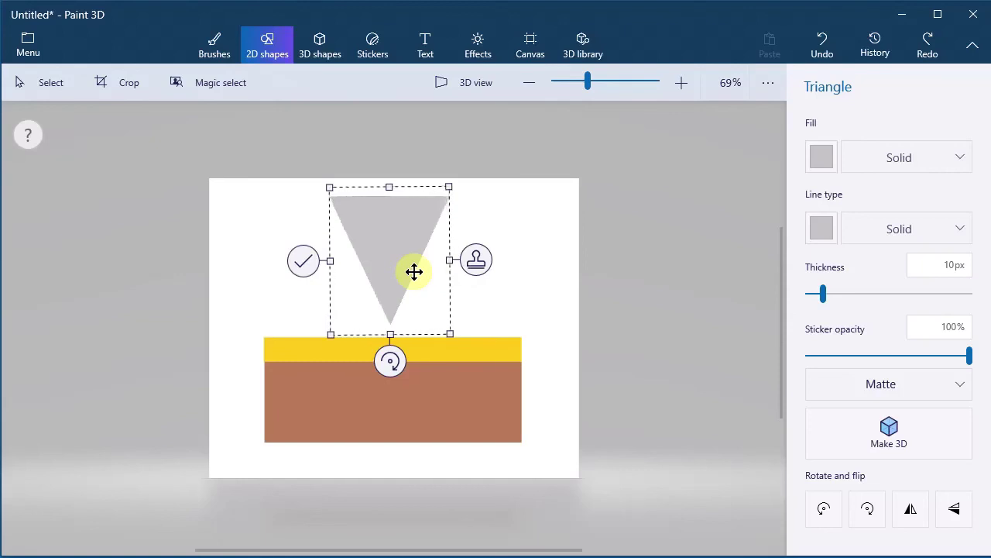
# Lower the grey triangle until its tip nears the brown block's bottom, then widen it
pyautogui.moveTo(392, 243); pyautogui.dragTo(395, 305)
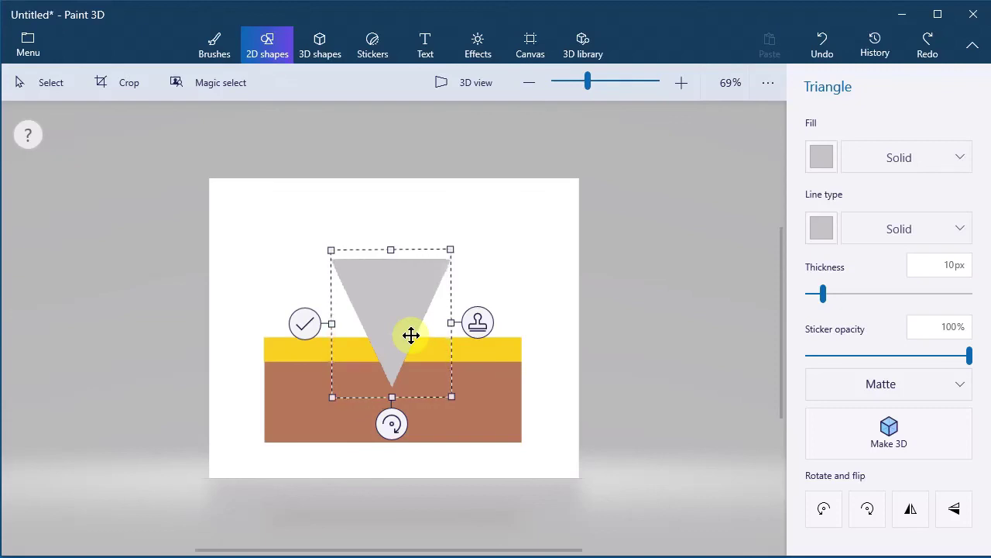
pyautogui.moveTo(394, 307); pyautogui.dragTo(395, 351)
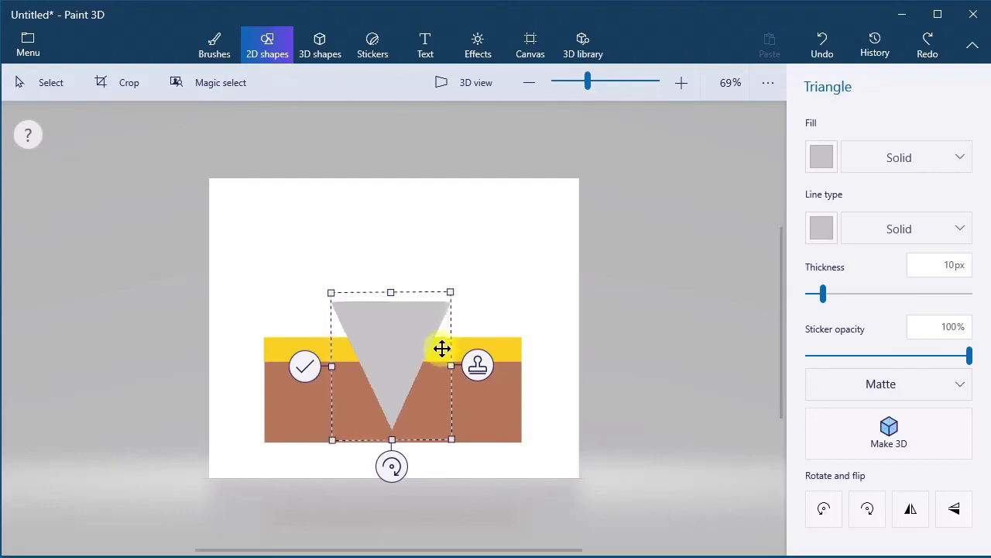
pyautogui.moveTo(450, 366); pyautogui.dragTo(413, 372)
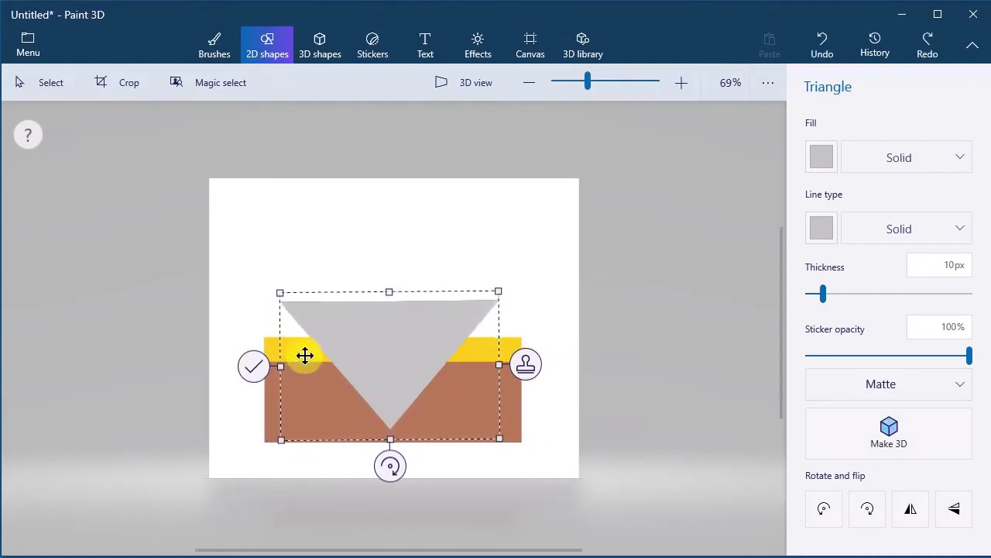